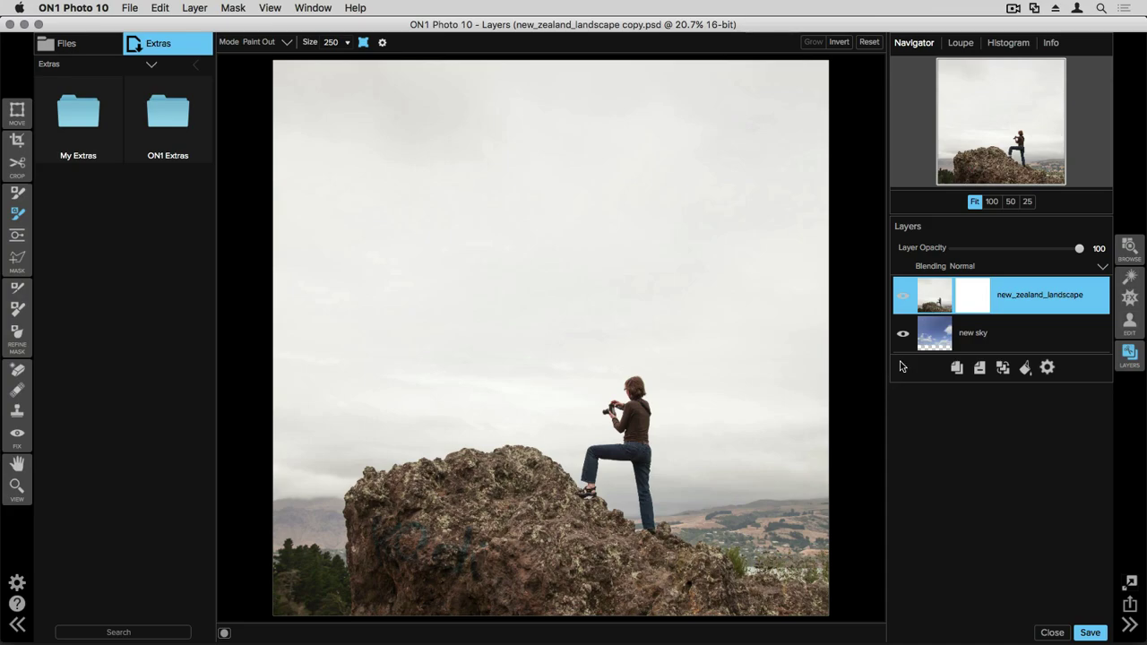
# Hide and reshow the new_zealand_landscape layer to preview the blue sky beneath it.
pyautogui.click(903, 297)
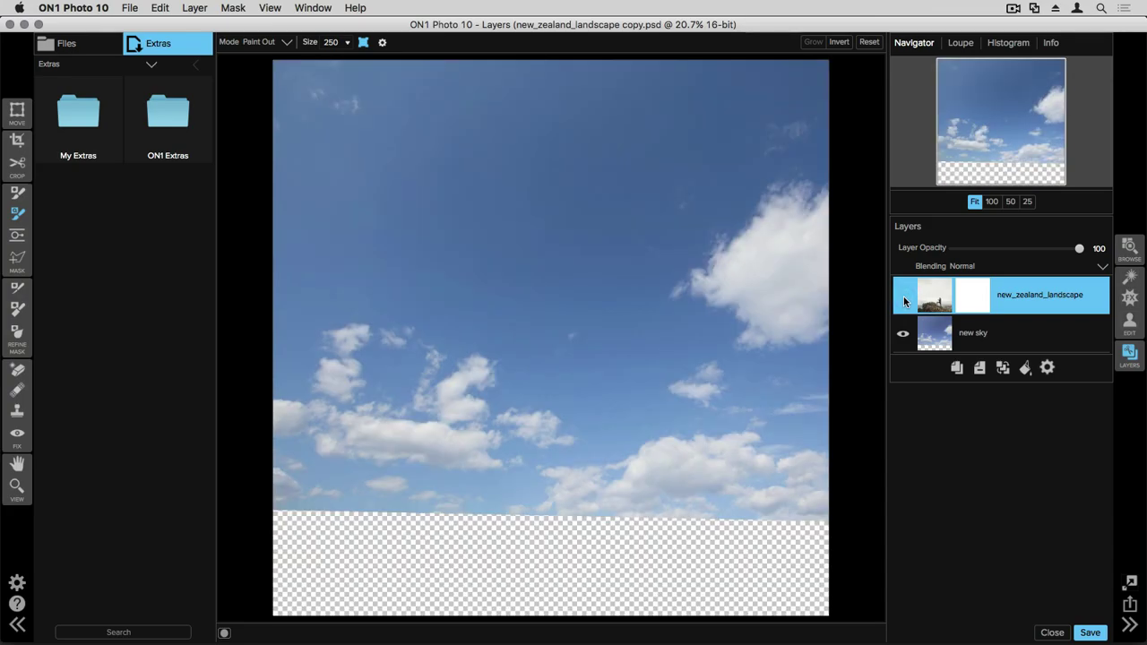
pyautogui.click(903, 296)
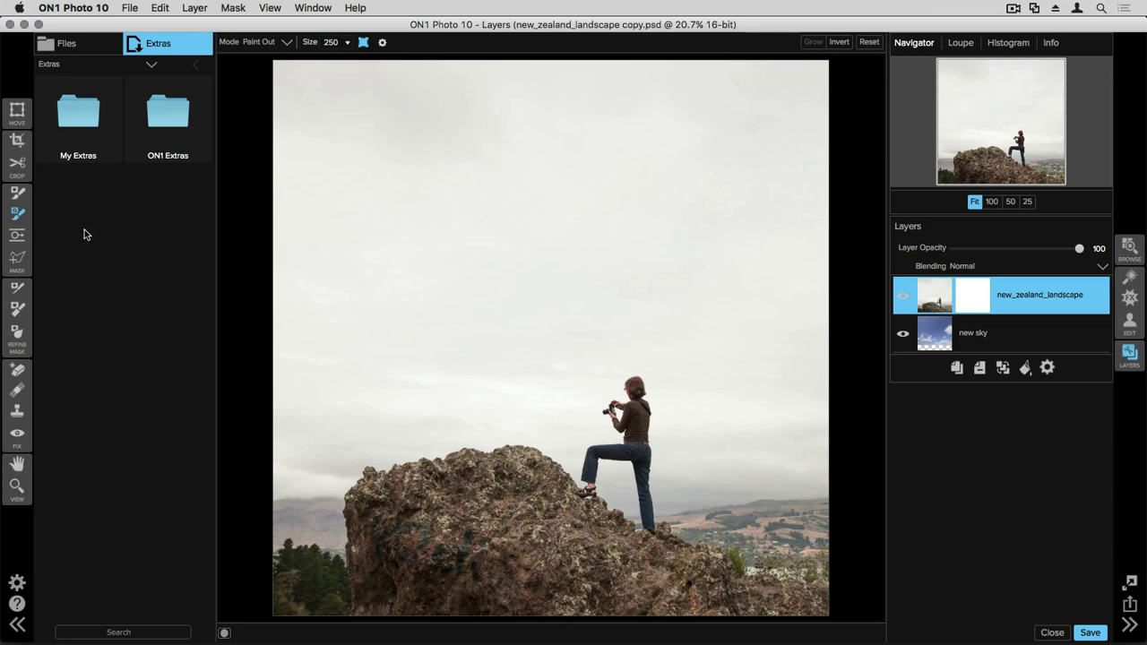
pyautogui.click(21, 193)
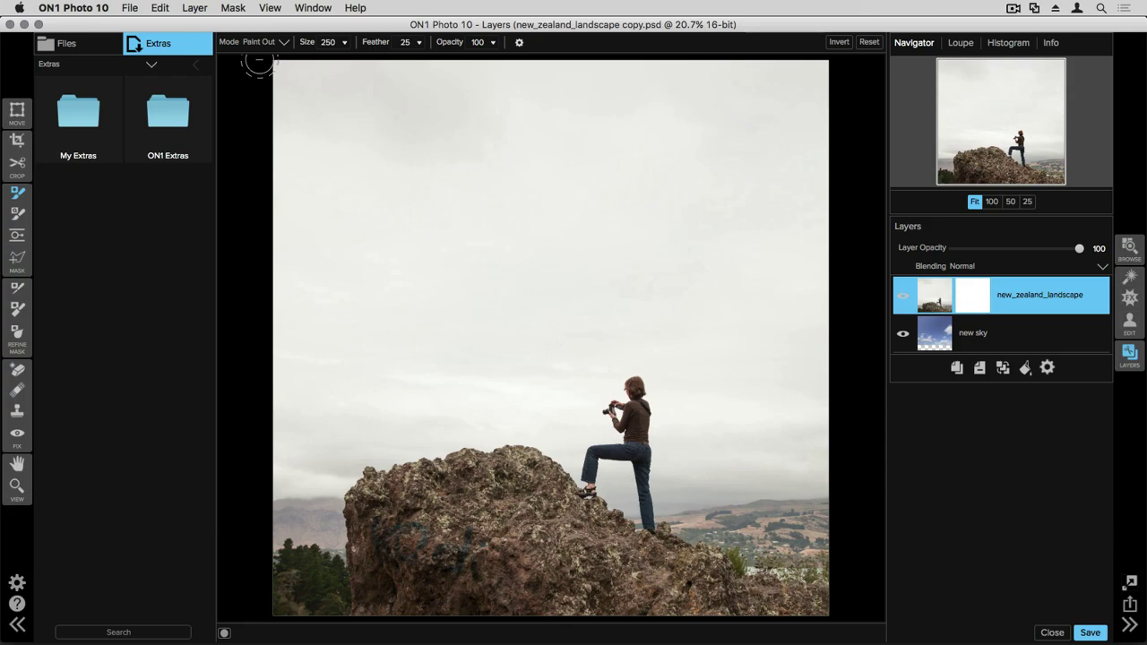
pyautogui.click(283, 42)
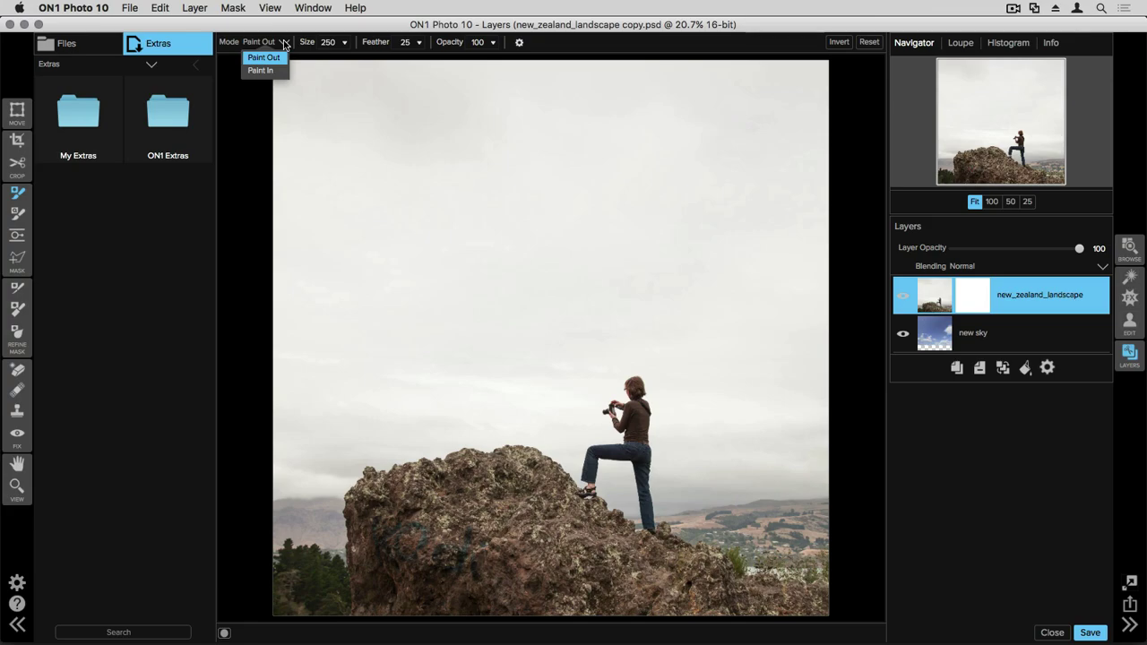
pyautogui.click(284, 45)
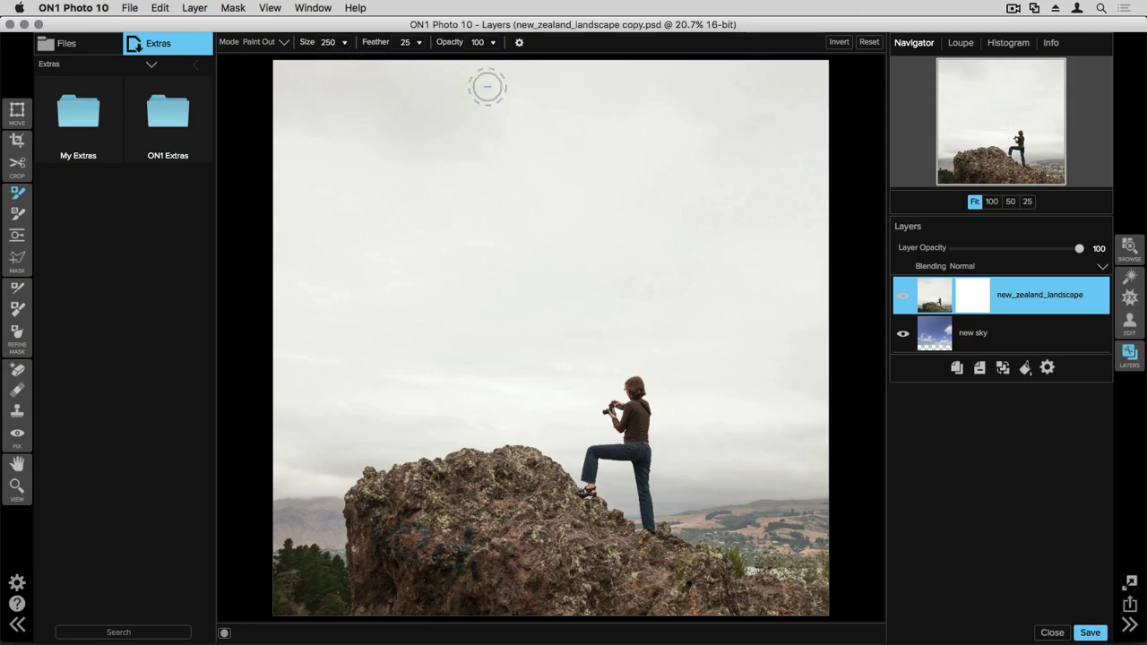
pyautogui.click(519, 42)
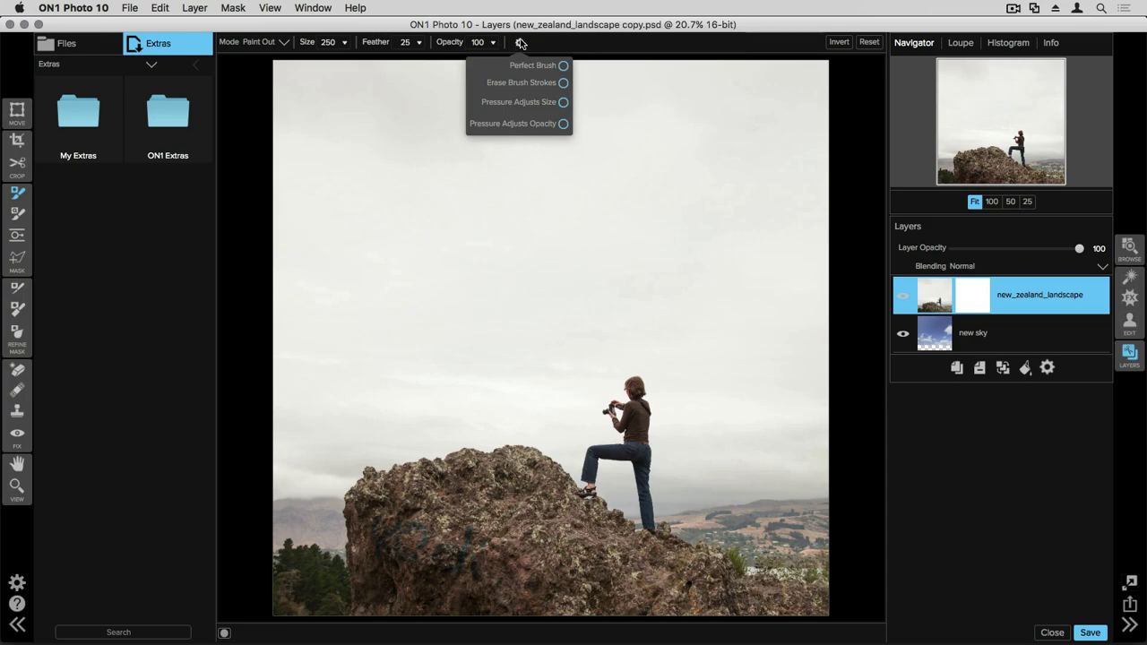
pyautogui.click(542, 44)
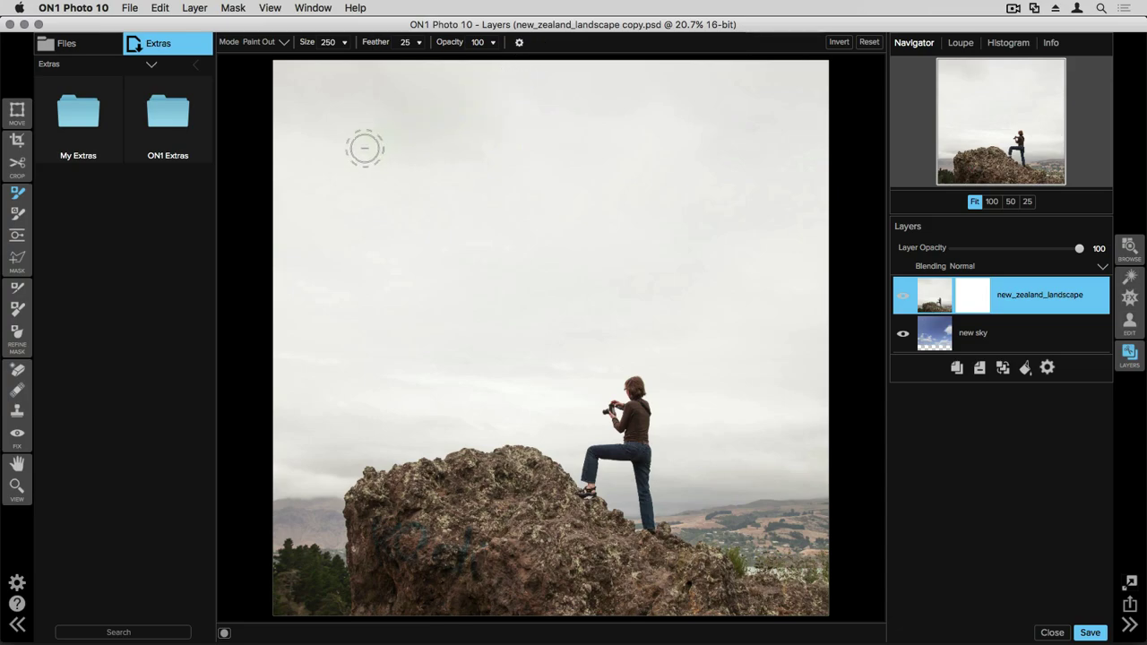
pyautogui.moveTo(361, 149); pyautogui.dragTo(584, 147)
pyautogui.moveTo(473, 162)
pyautogui.mouseDown()
pyautogui.moveTo(341, 179)
pyautogui.moveTo(594, 171)
pyautogui.moveTo(353, 209)
pyautogui.moveTo(597, 205)
pyautogui.moveTo(441, 237)
pyautogui.moveTo(347, 240)
pyautogui.moveTo(564, 244)
pyautogui.moveTo(376, 262)
pyautogui.mouseUp()
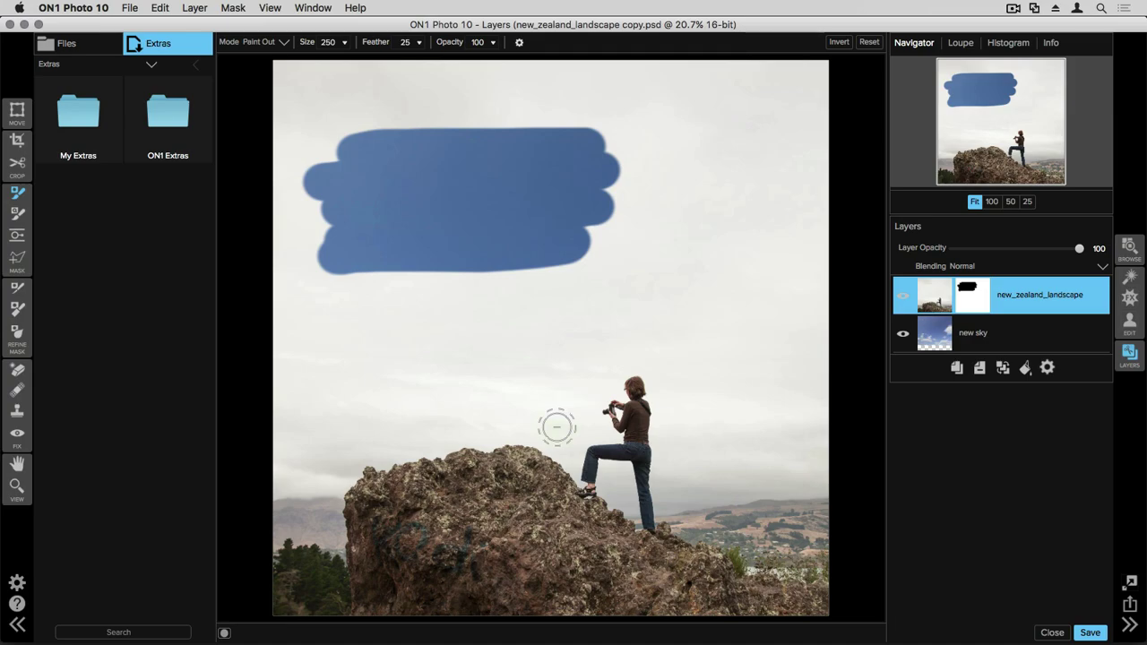
pyautogui.press('super+z')
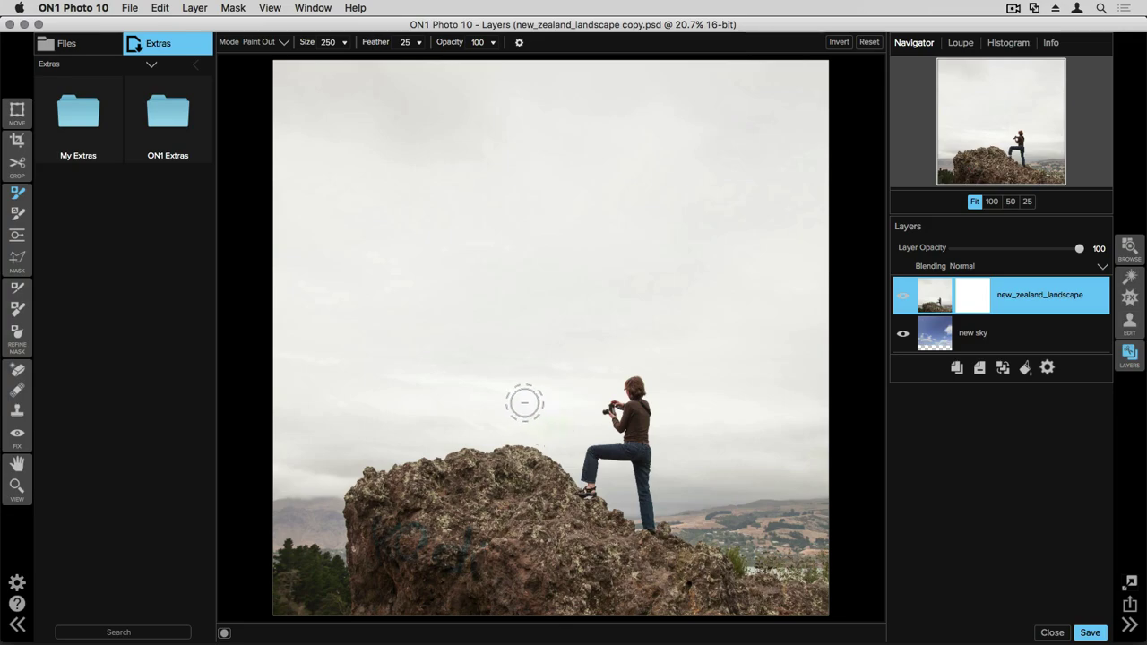
# Paint a Quick Mask arc through the sky around the woman and rock to mask out the grey sky.
pyautogui.click(16, 216)
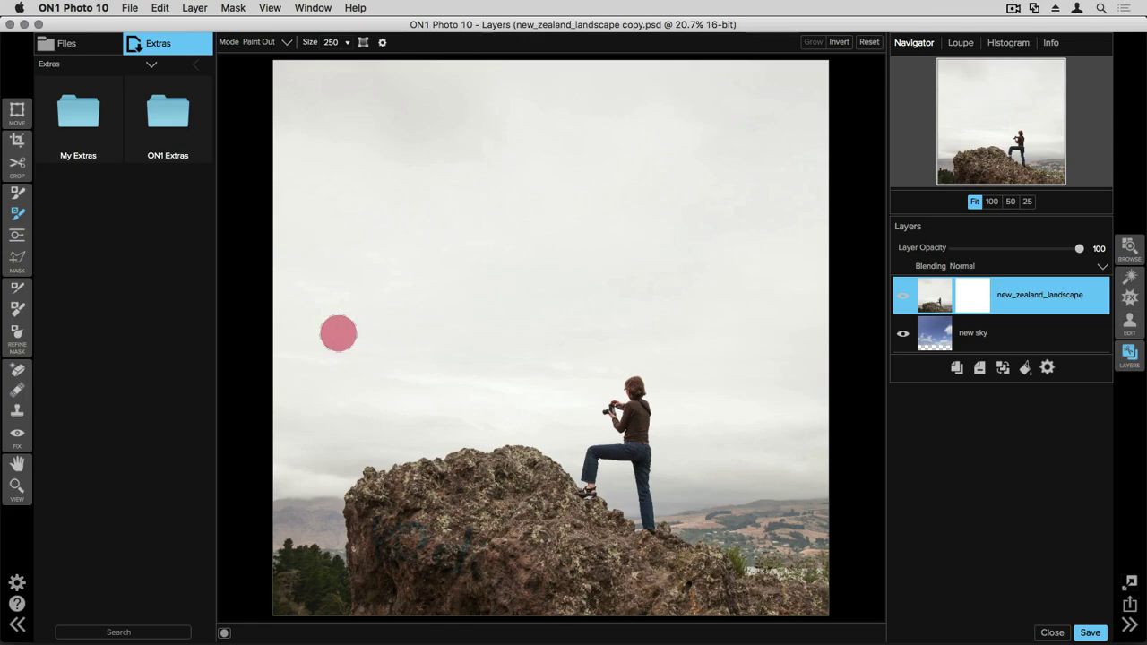
pyautogui.moveTo(310, 461)
pyautogui.mouseDown()
pyautogui.moveTo(310, 414)
pyautogui.moveTo(348, 307)
pyautogui.moveTo(456, 217)
pyautogui.moveTo(579, 218)
pyautogui.moveTo(639, 230)
pyautogui.moveTo(691, 264)
pyautogui.moveTo(732, 314)
pyautogui.moveTo(749, 468)
pyautogui.mouseUp()
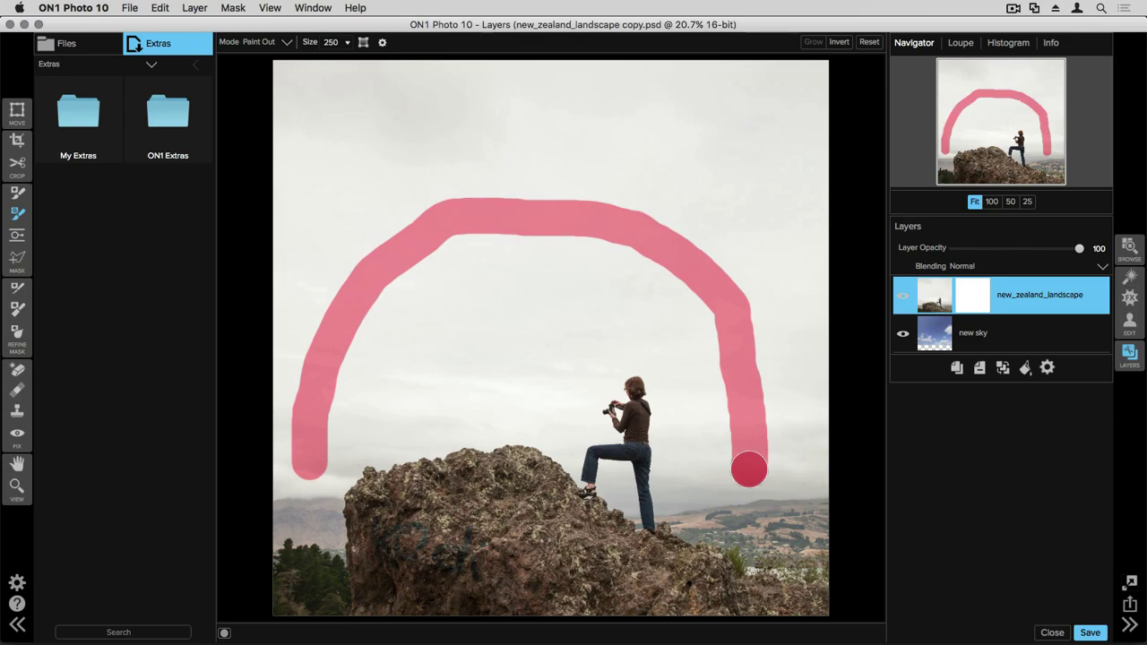
pyautogui.moveTo(749, 469); pyautogui.dragTo(748, 470)
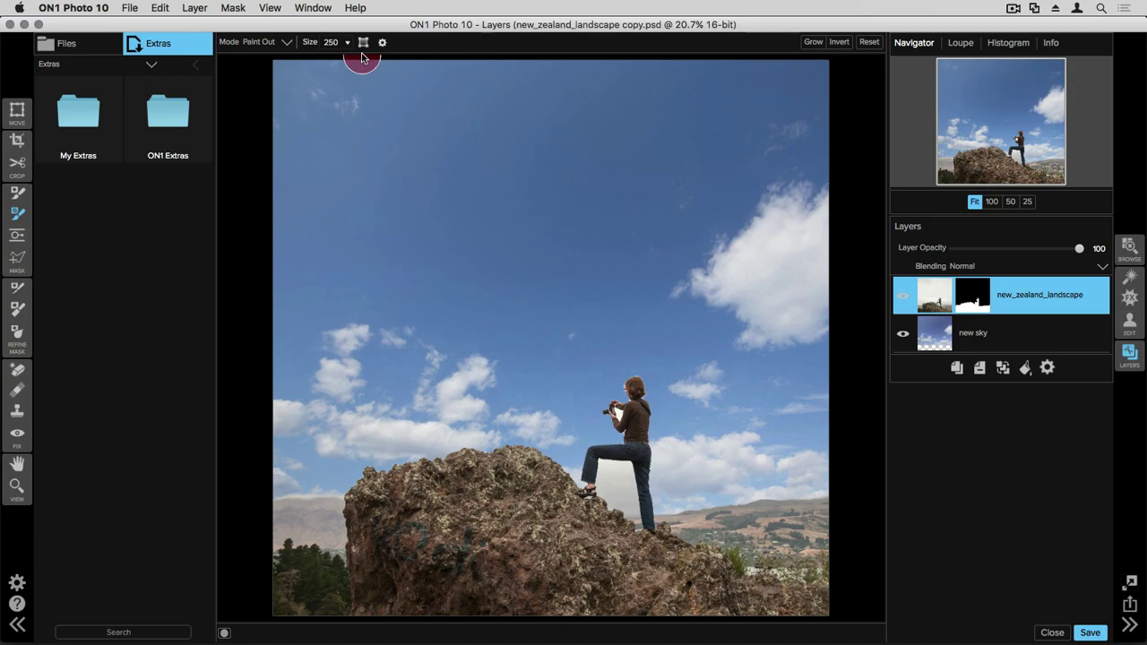
# Zoom in on the woman on the rock and select the feathered Masking Brush.
pyautogui.press('super+equal')
pyautogui.press('super+equal')
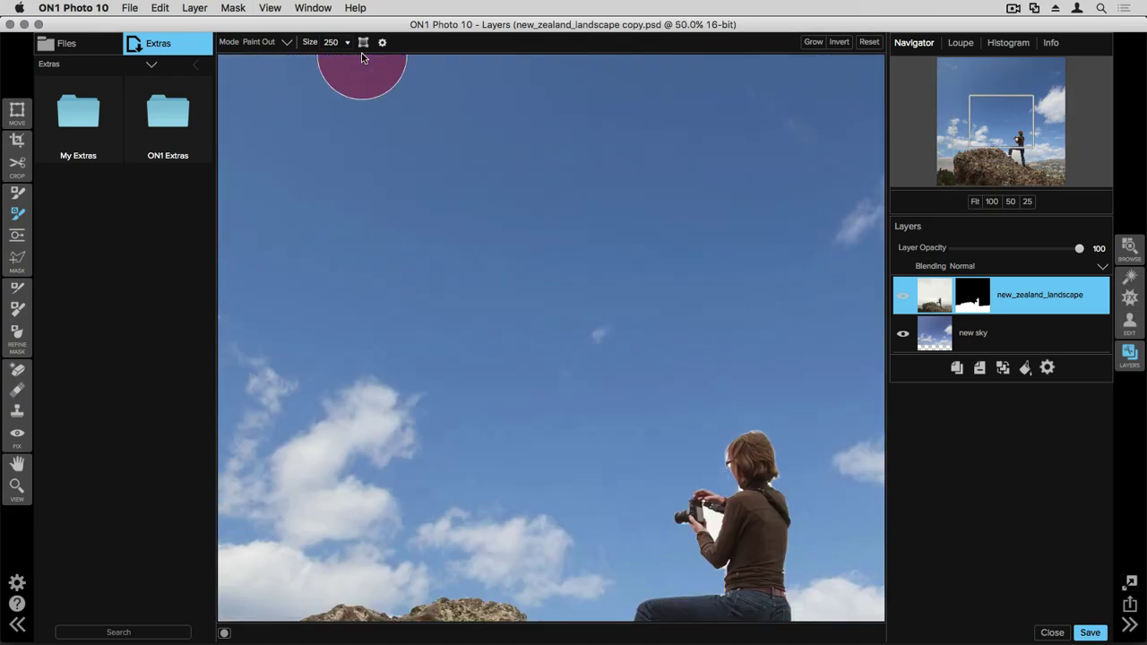
pyautogui.moveTo(839, 568)
pyautogui.mouseDown()
pyautogui.moveTo(804, 356)
pyautogui.moveTo(801, 251)
pyautogui.moveTo(741, 282)
pyautogui.mouseUp()
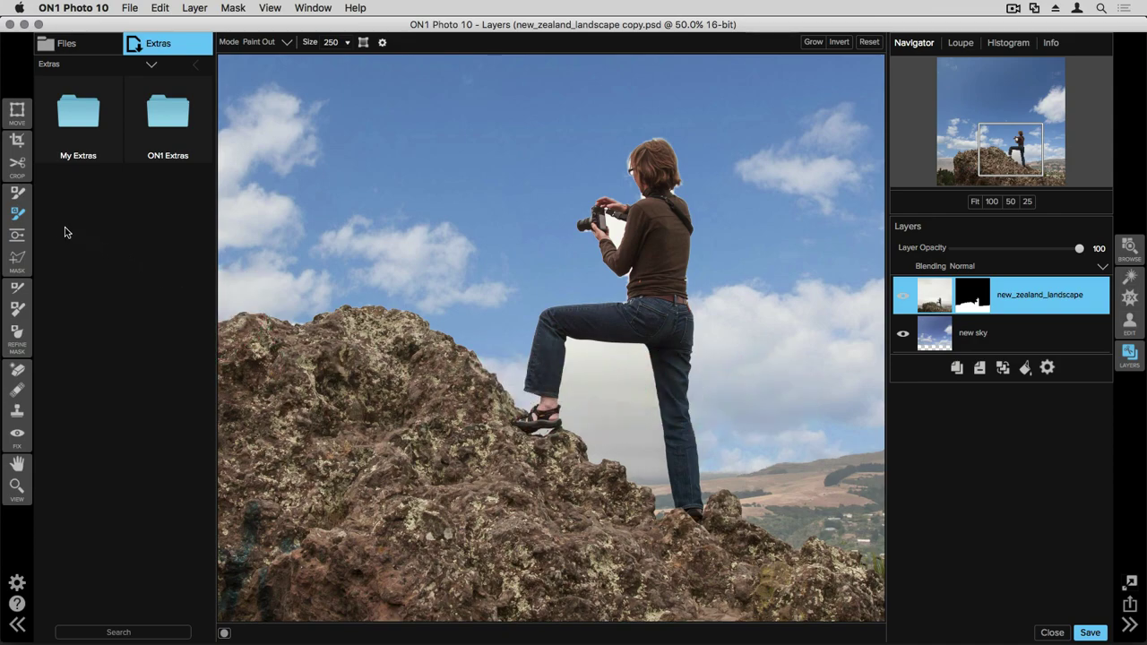
pyautogui.click(15, 196)
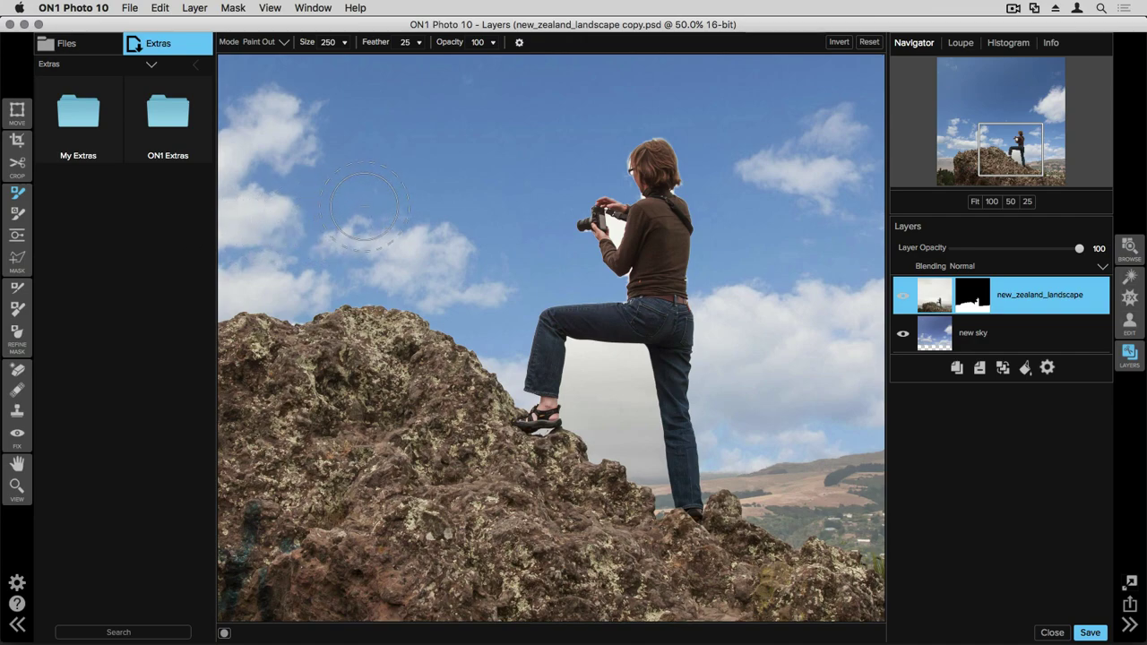
# Paint out the white haze between the woman's legs and behind her camera.
pyautogui.click(518, 43)
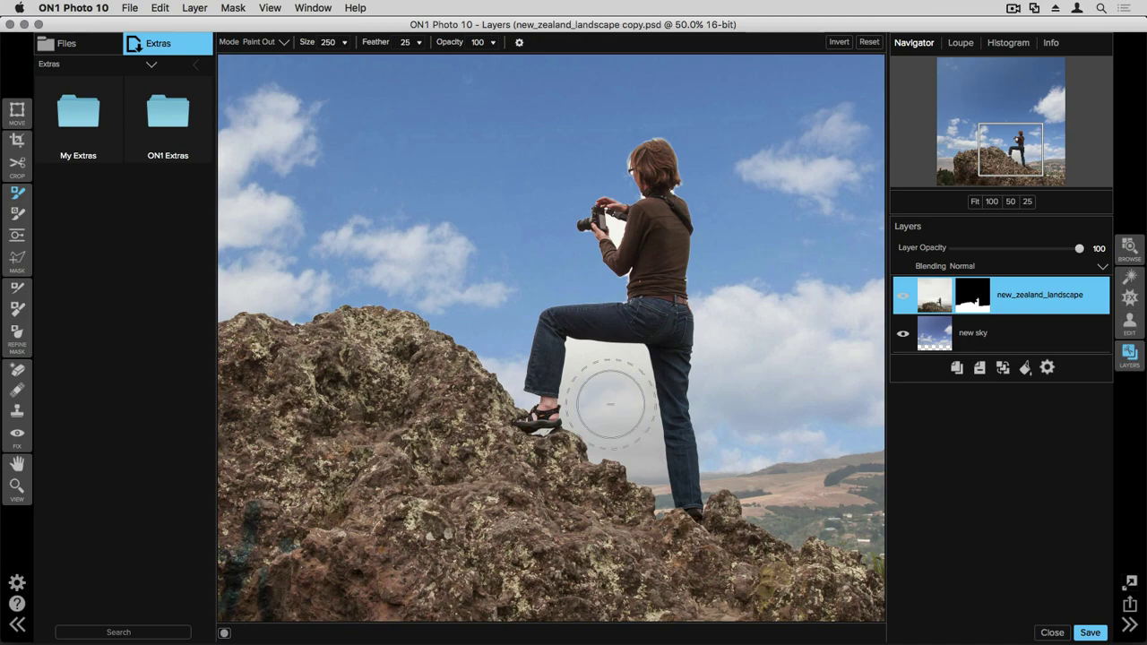
pyautogui.moveTo(602, 409)
pyautogui.mouseDown()
pyautogui.moveTo(589, 377)
pyautogui.moveTo(600, 370)
pyautogui.moveTo(577, 338)
pyautogui.moveTo(615, 350)
pyautogui.moveTo(568, 404)
pyautogui.moveTo(583, 391)
pyautogui.moveTo(598, 421)
pyautogui.moveTo(615, 425)
pyautogui.moveTo(646, 376)
pyautogui.moveTo(636, 357)
pyautogui.moveTo(618, 372)
pyautogui.moveTo(587, 363)
pyautogui.moveTo(577, 397)
pyautogui.moveTo(593, 420)
pyautogui.moveTo(575, 411)
pyautogui.moveTo(544, 432)
pyautogui.mouseUp()
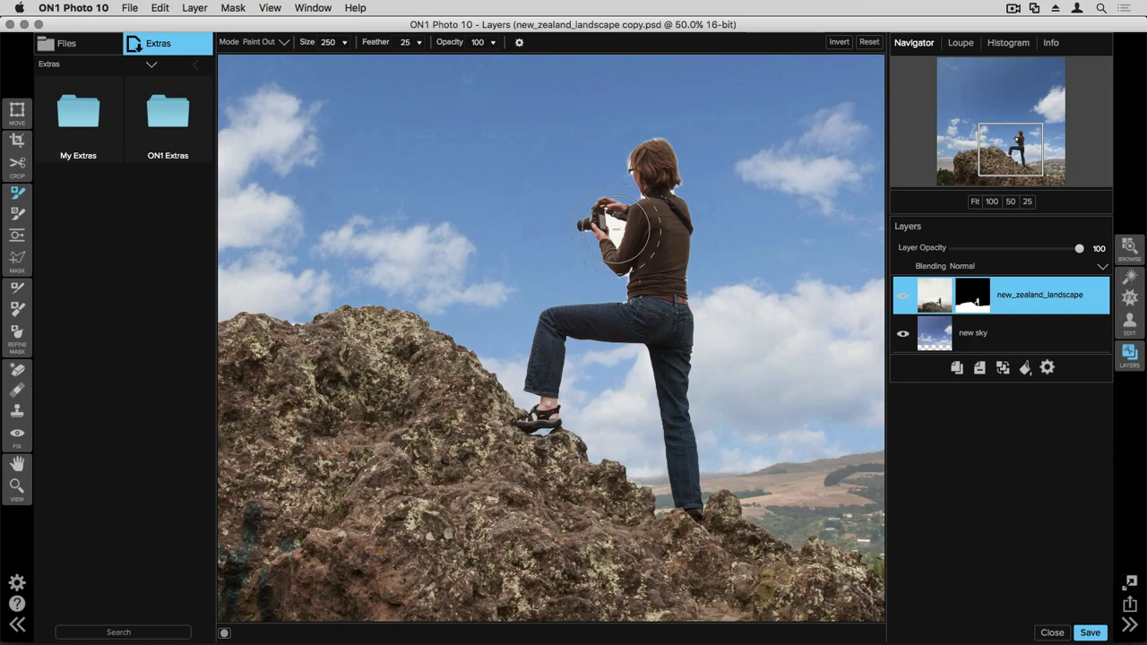
pyautogui.moveTo(610, 237); pyautogui.dragTo(617, 226)
# Select the refinement brush, keep Paint Out mode, and shrink its size to 50.
pyautogui.click(18, 288)
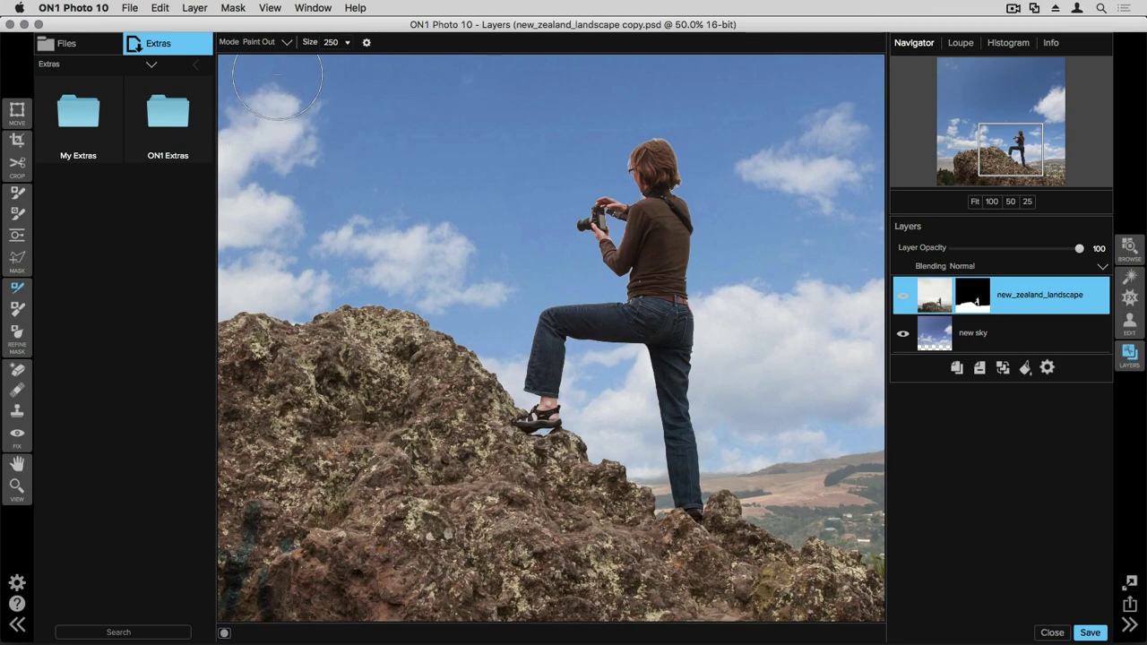
pyautogui.click(287, 43)
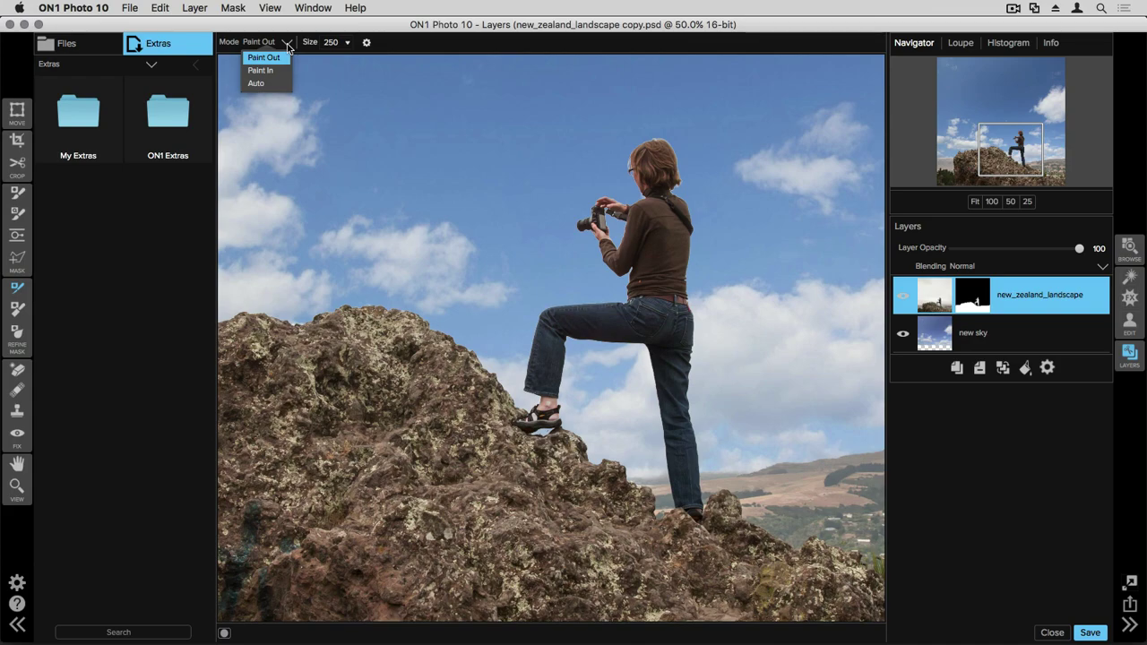
pyautogui.click(287, 43)
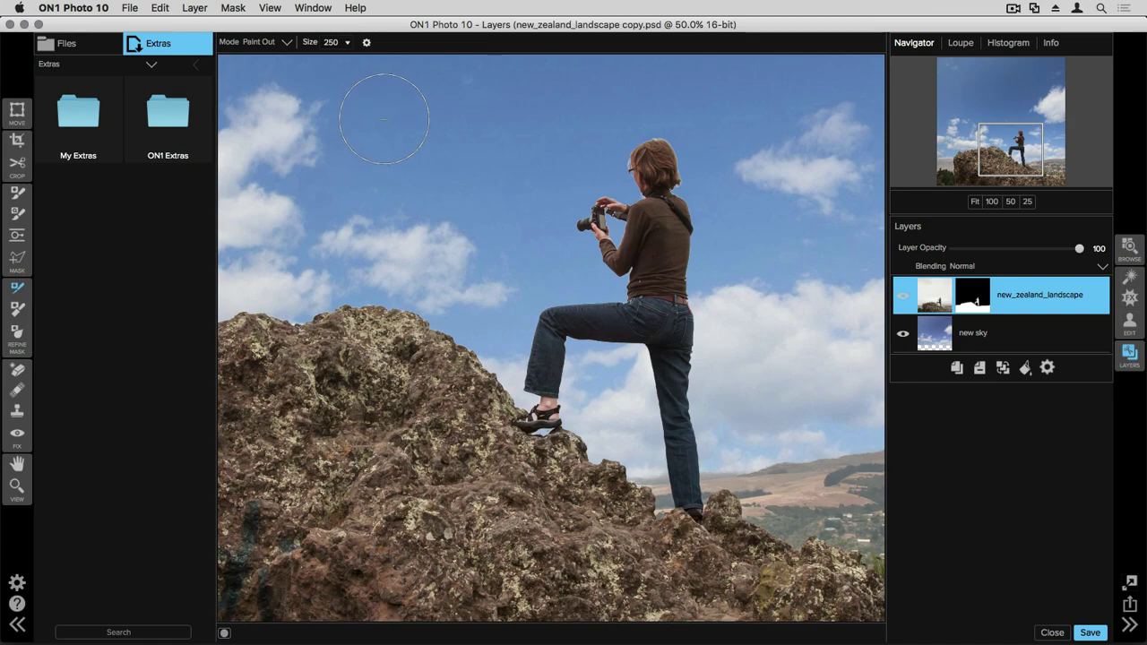
pyautogui.click(346, 43)
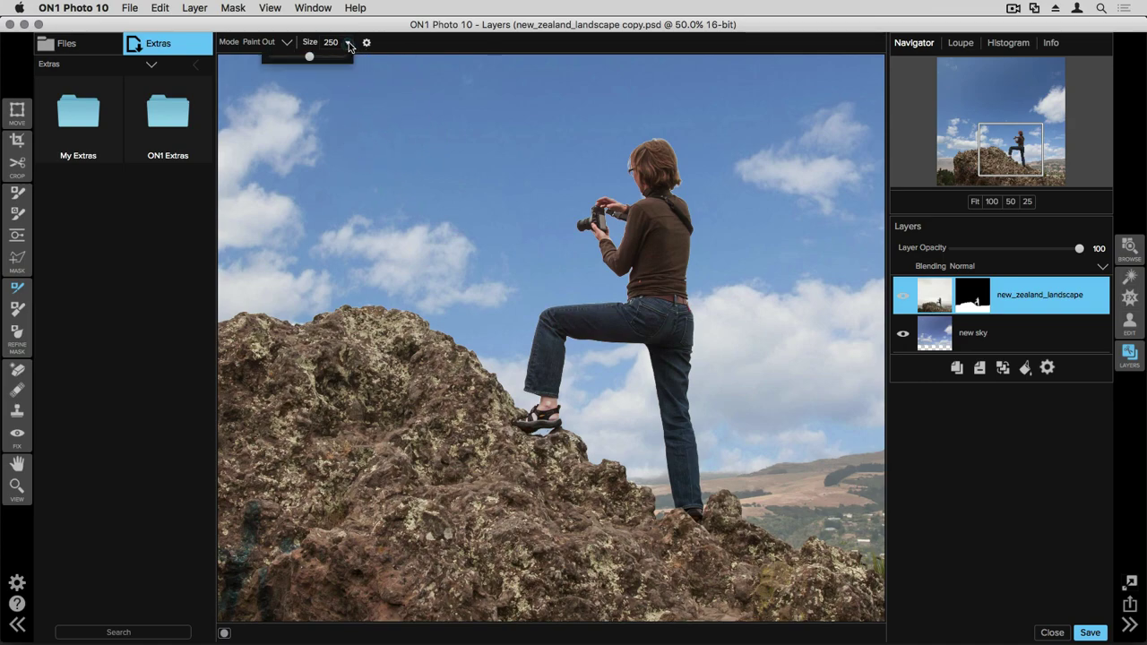
pyautogui.click(303, 57)
pyautogui.moveTo(303, 58); pyautogui.dragTo(294, 57)
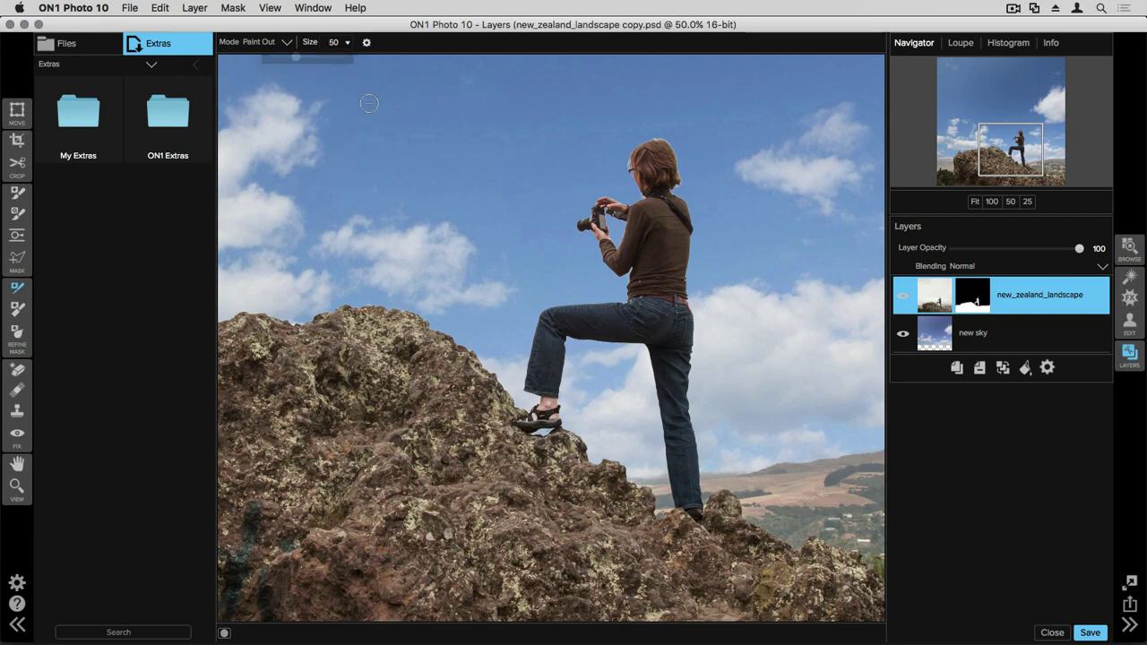
# Paint out the grey fringe around the woman's head, her shoulder and the rock's top left.
pyautogui.moveTo(640, 202)
pyautogui.mouseDown()
pyautogui.moveTo(634, 146)
pyautogui.moveTo(674, 139)
pyautogui.moveTo(679, 191)
pyautogui.moveTo(699, 221)
pyautogui.mouseUp()
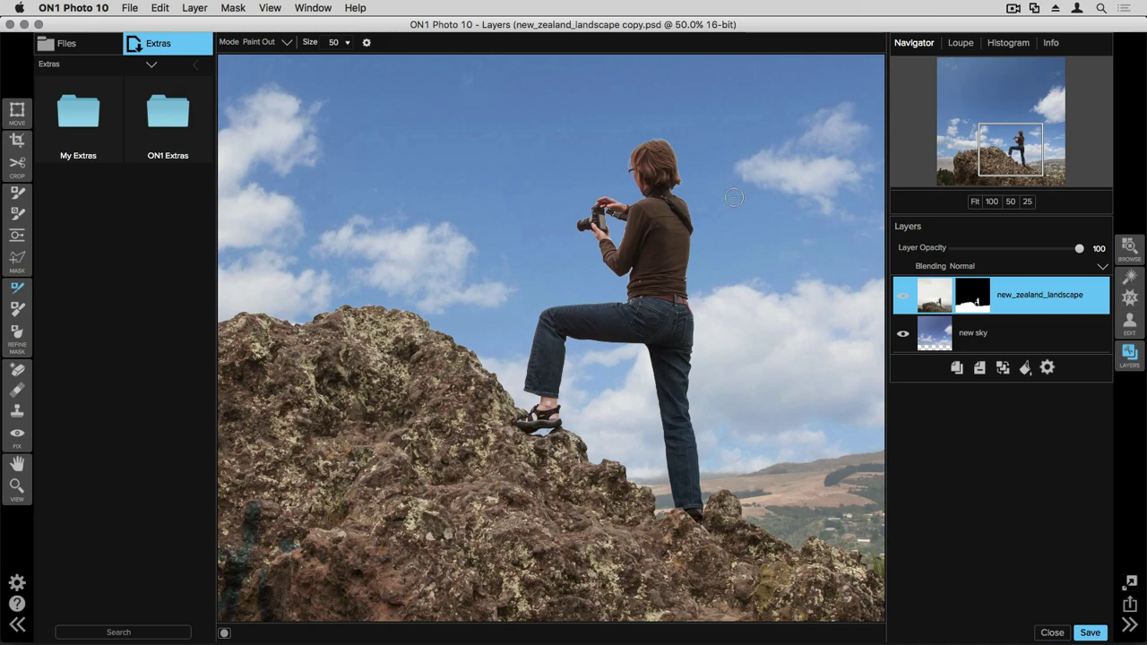
pyautogui.moveTo(644, 202)
pyautogui.mouseDown()
pyautogui.moveTo(592, 201)
pyautogui.moveTo(576, 216)
pyautogui.moveTo(581, 237)
pyautogui.moveTo(627, 282)
pyautogui.moveTo(627, 303)
pyautogui.mouseUp()
pyautogui.moveTo(280, 319)
pyautogui.mouseDown()
pyautogui.moveTo(382, 306)
pyautogui.moveTo(462, 340)
pyautogui.mouseUp()
# Zoom to 100% and set up the Refine Mask brush with Mode kept on Remove.
pyautogui.press('super+equal')
pyautogui.press('super+equal')
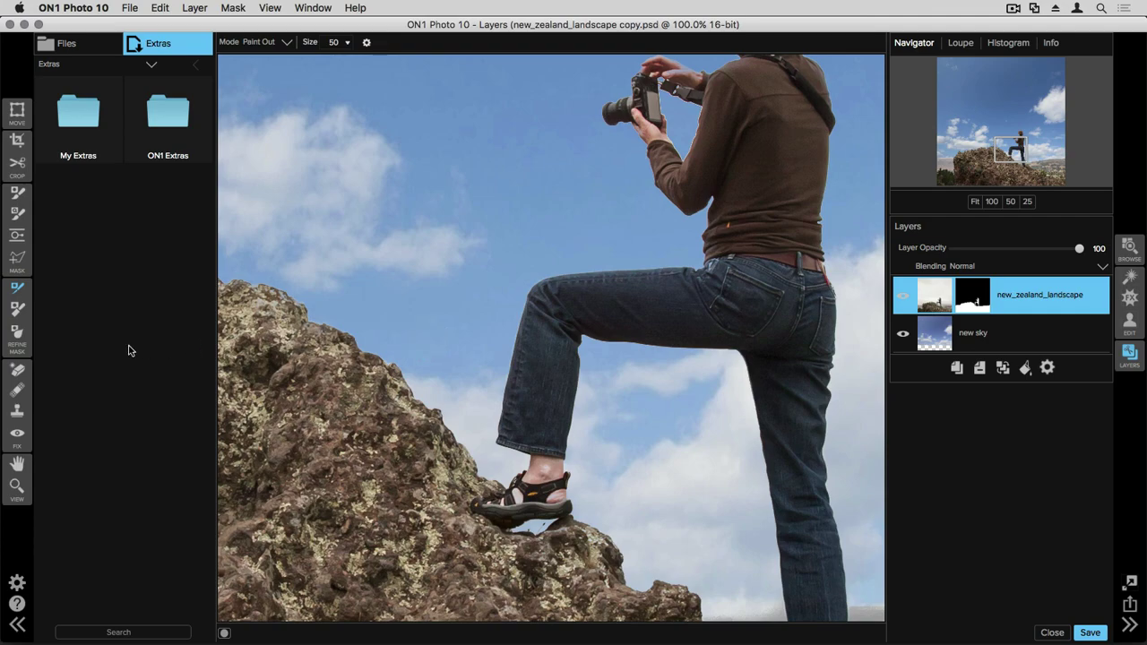
pyautogui.click(17, 310)
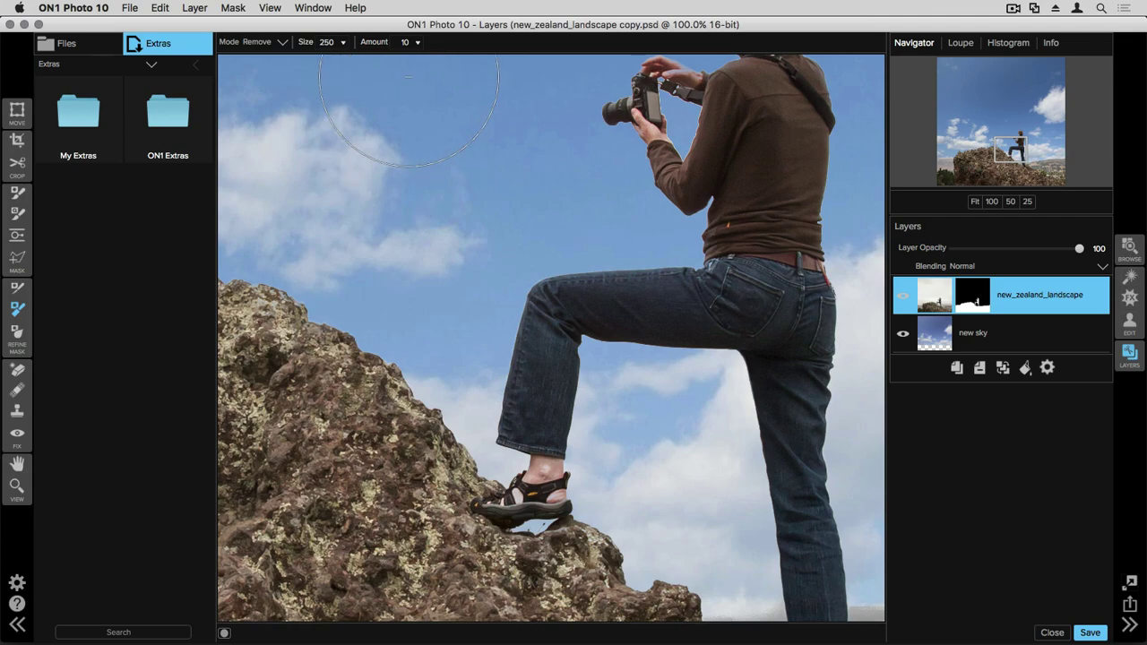
pyautogui.click(419, 43)
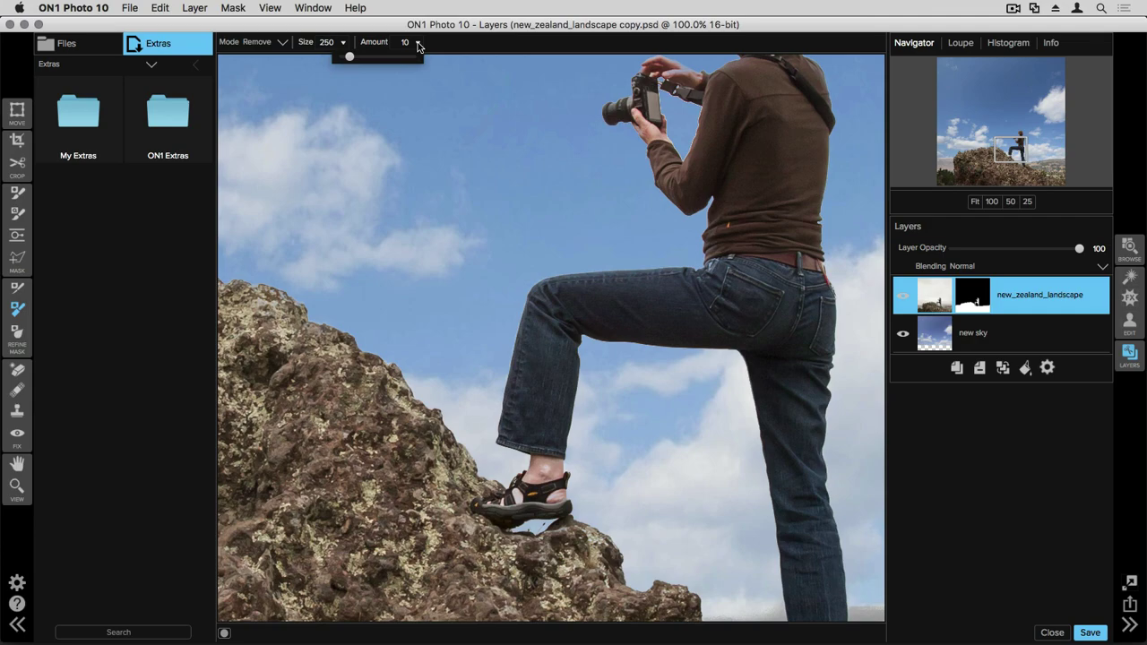
pyautogui.click(283, 43)
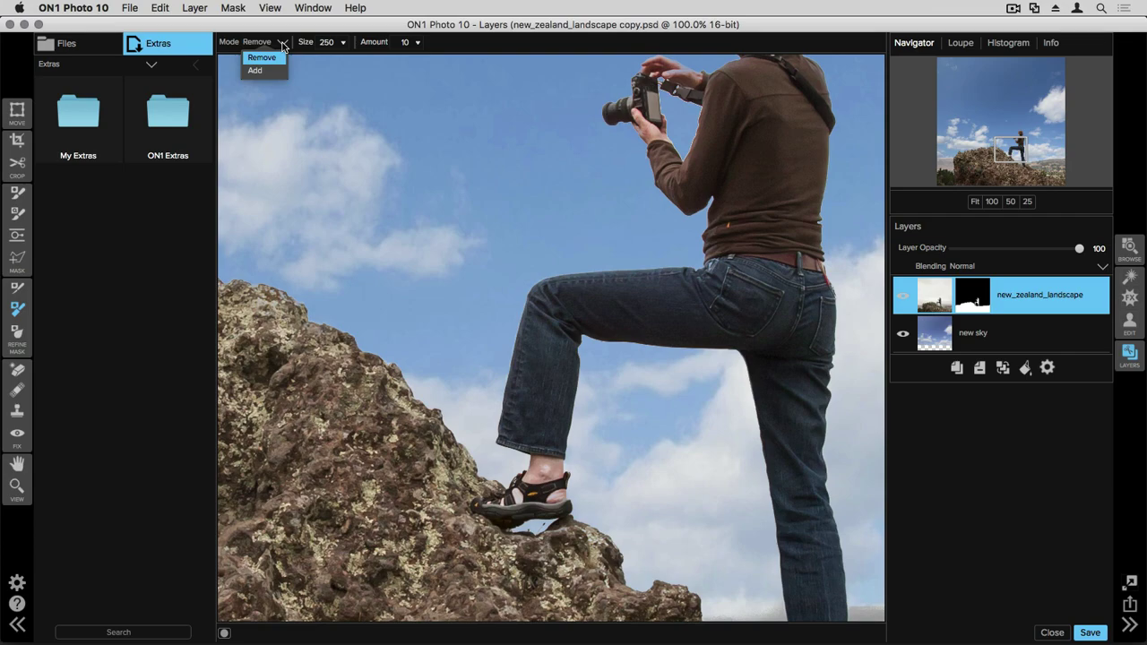
pyautogui.click(274, 59)
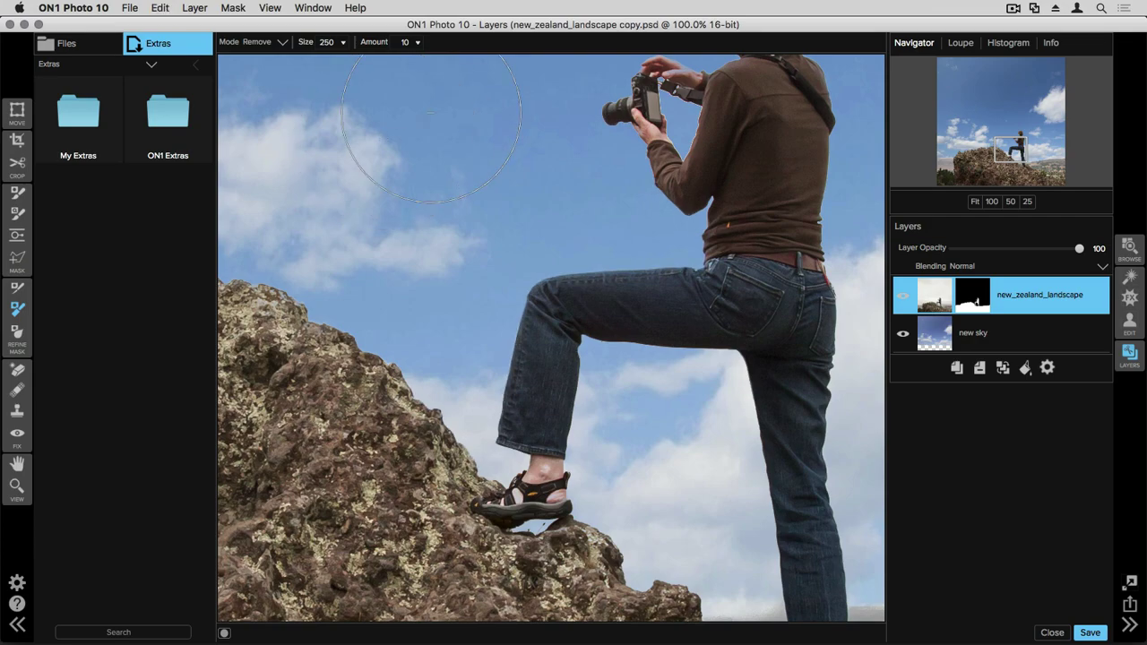
# Lower the refine Amount to about 3–4 and brush along the woman's arm and leg edges.
pyautogui.click(417, 42)
pyautogui.click(417, 43)
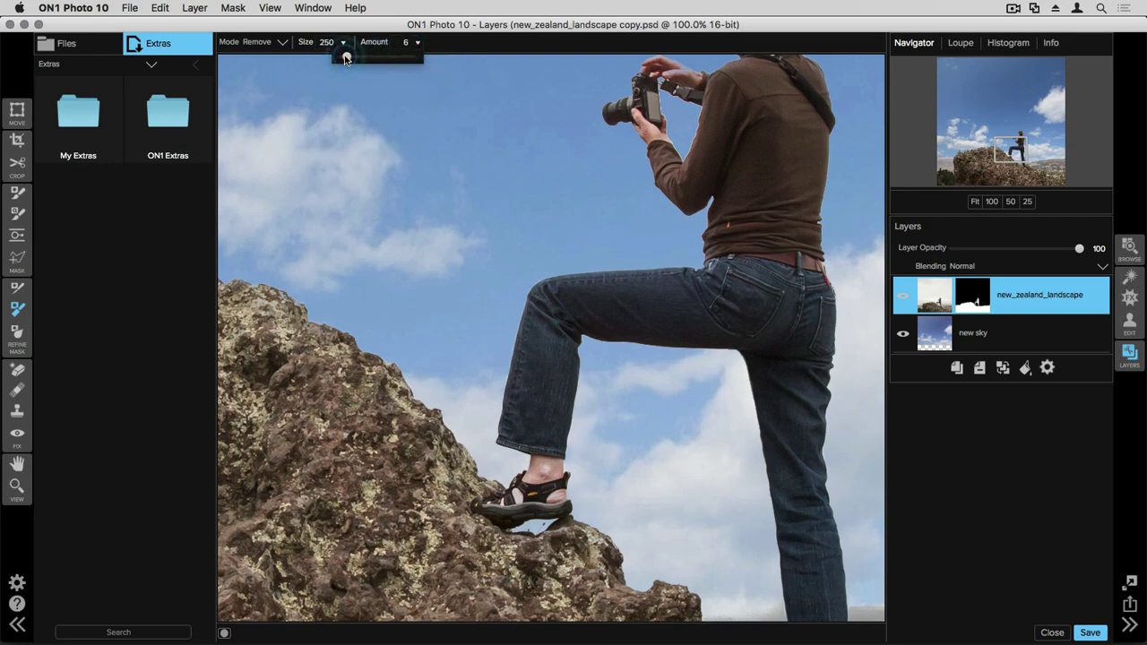
pyautogui.moveTo(350, 57); pyautogui.dragTo(342, 58)
pyautogui.moveTo(686, 153)
pyautogui.mouseDown()
pyautogui.moveTo(548, 285)
pyautogui.moveTo(500, 387)
pyautogui.mouseUp()
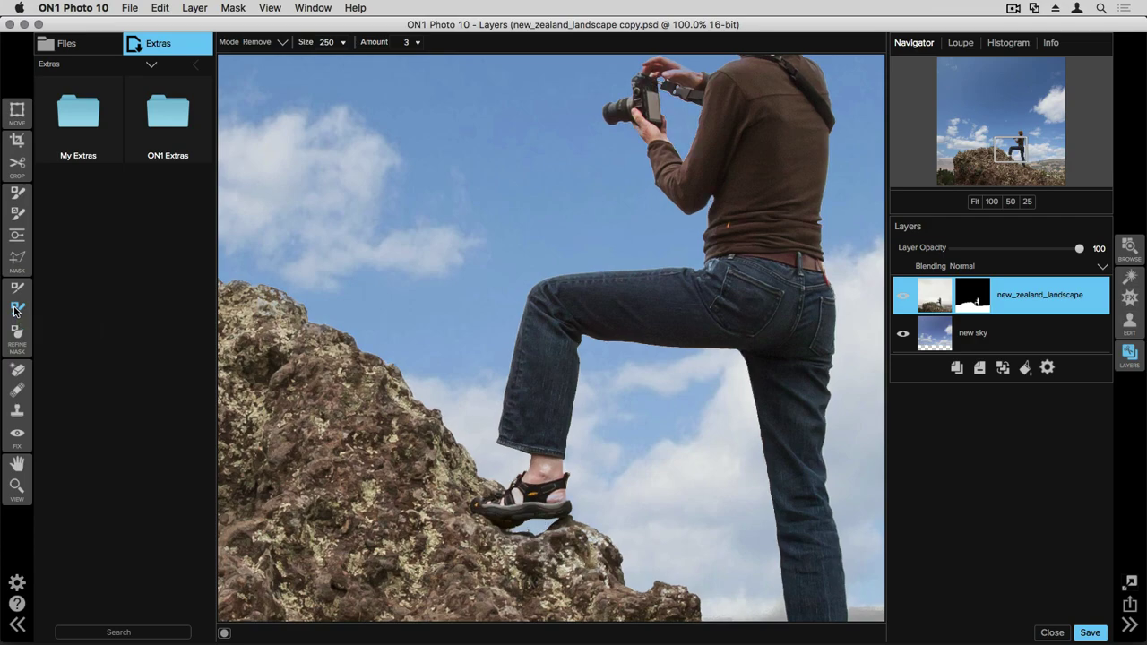
# Zoom out to 66.7%, pan to the distant hills, and set the Chisel tool to Amount 15.
pyautogui.press('super+minus')
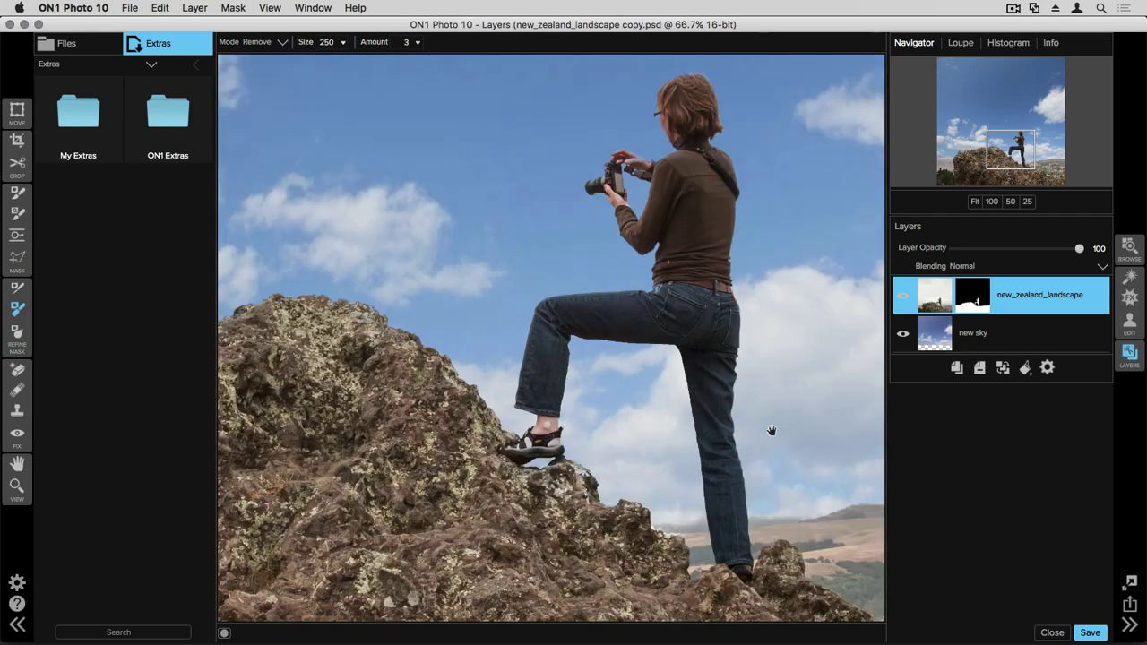
pyautogui.moveTo(496, 415); pyautogui.dragTo(314, 404)
pyautogui.moveTo(460, 499); pyautogui.dragTo(460, 458)
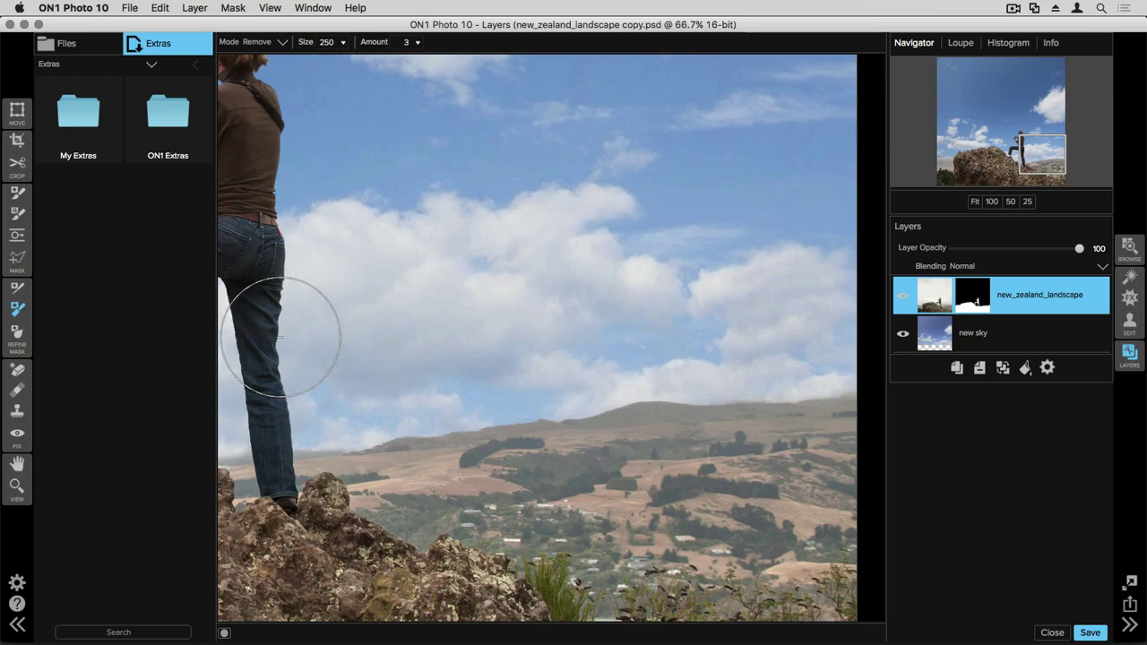
pyautogui.click(18, 334)
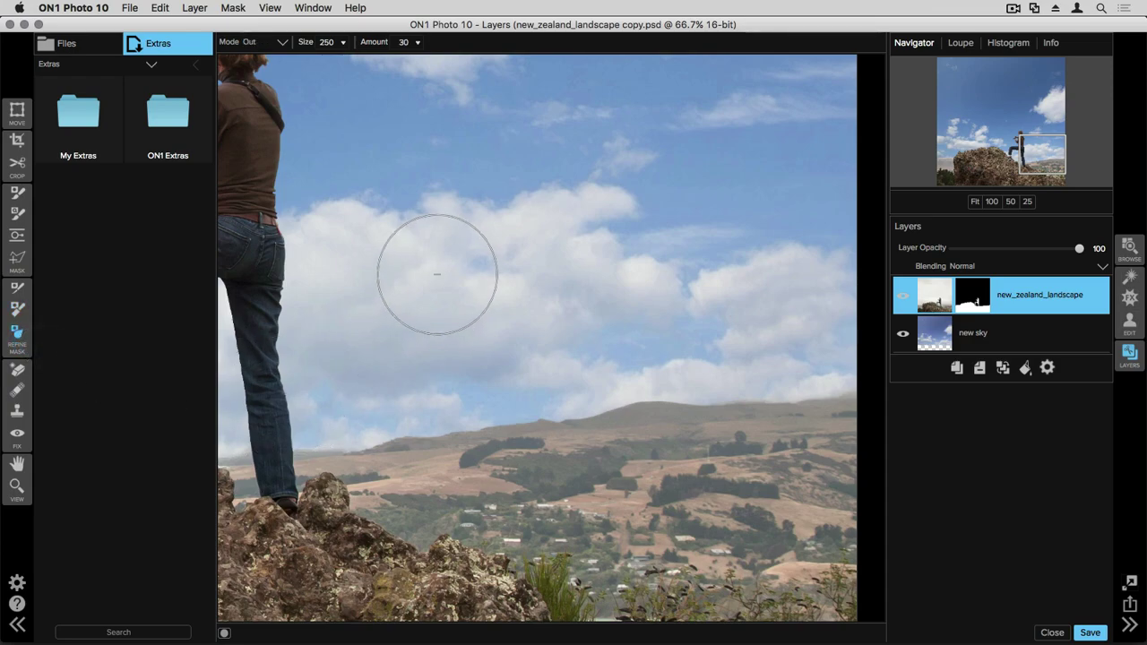
pyautogui.click(418, 42)
pyautogui.moveTo(369, 57); pyautogui.dragTo(351, 58)
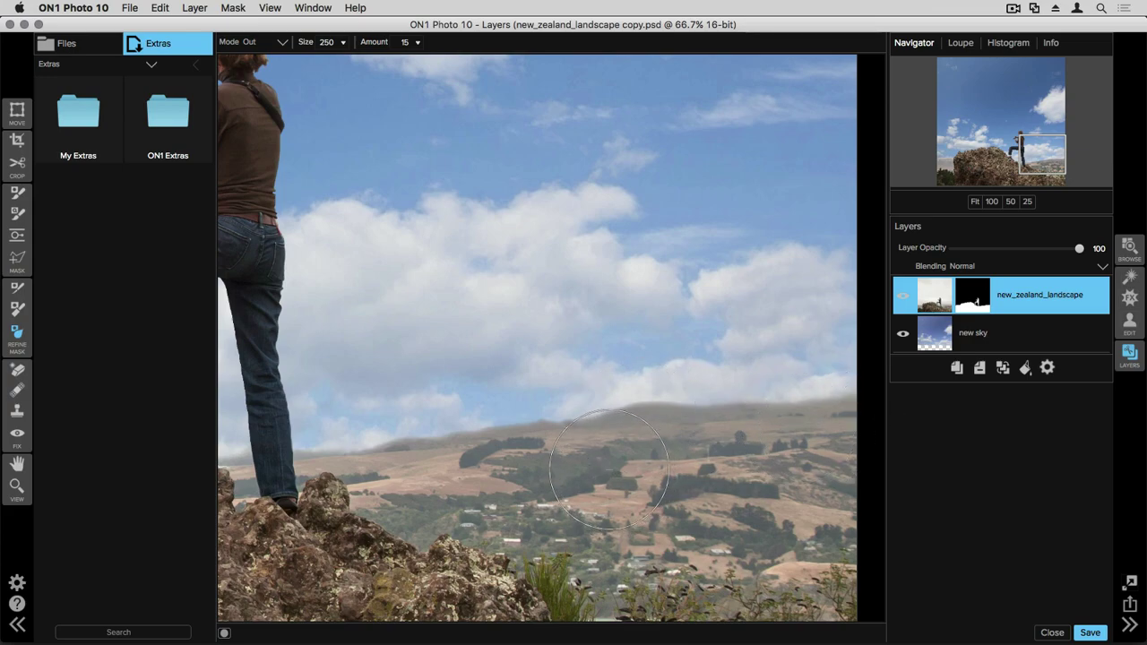
# Fit the whole image in view and display the layer mask in black and white.
pyautogui.press('super+0')
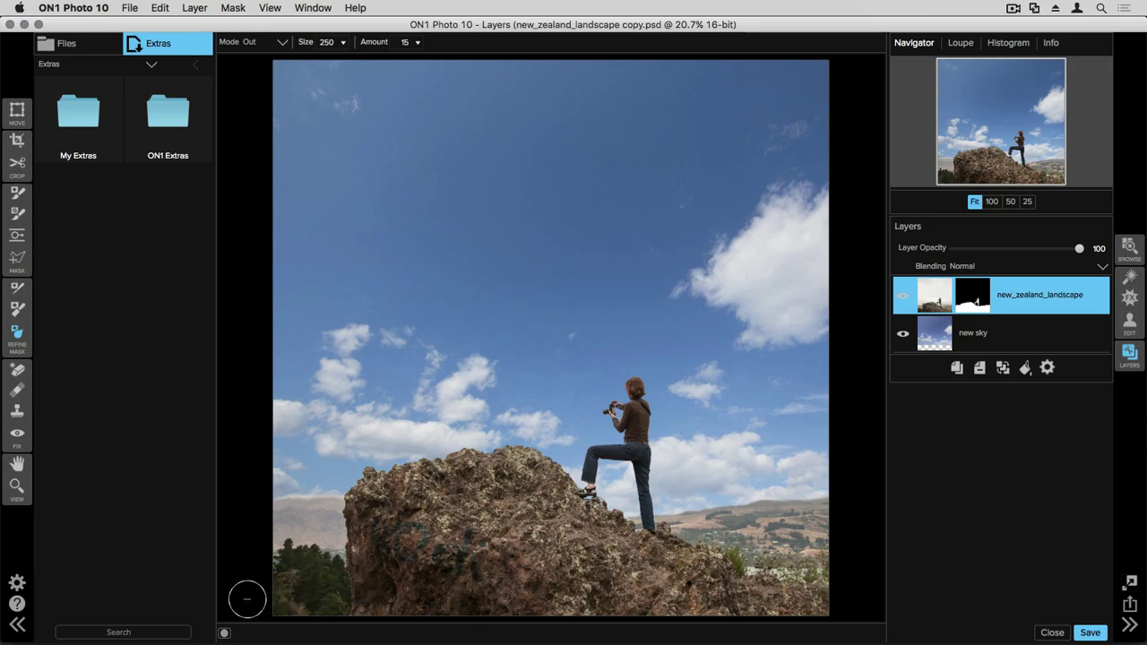
pyautogui.click(224, 633)
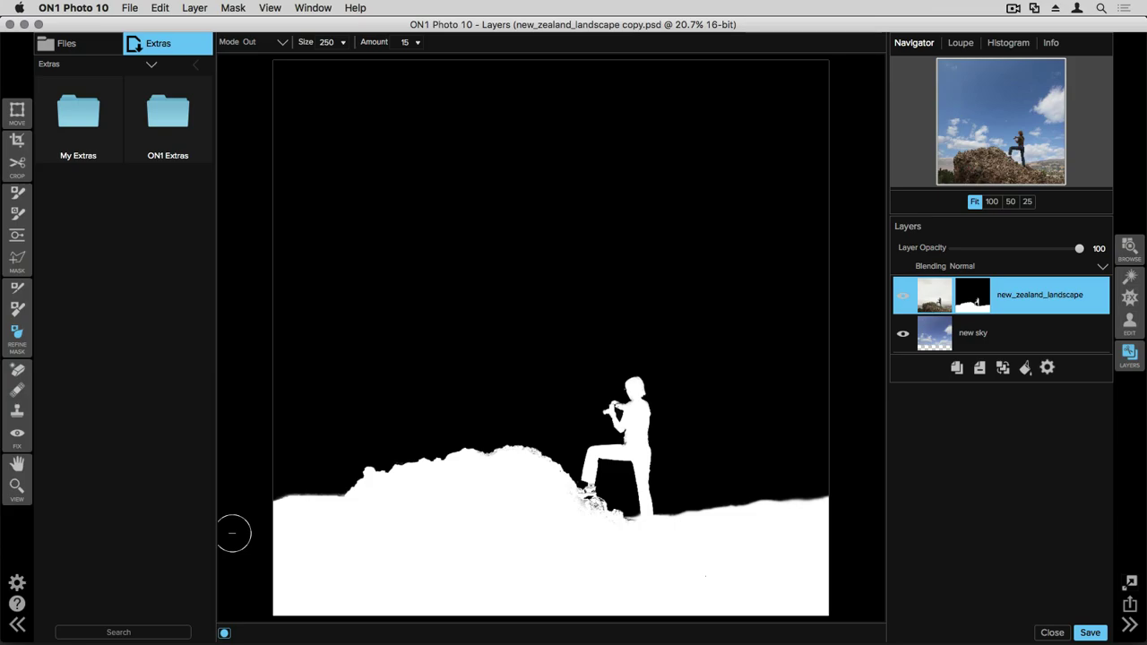
# Reveal the View menu's Mask View Mode choices, Grayscale and Red Overlay.
pyautogui.click(234, 9)
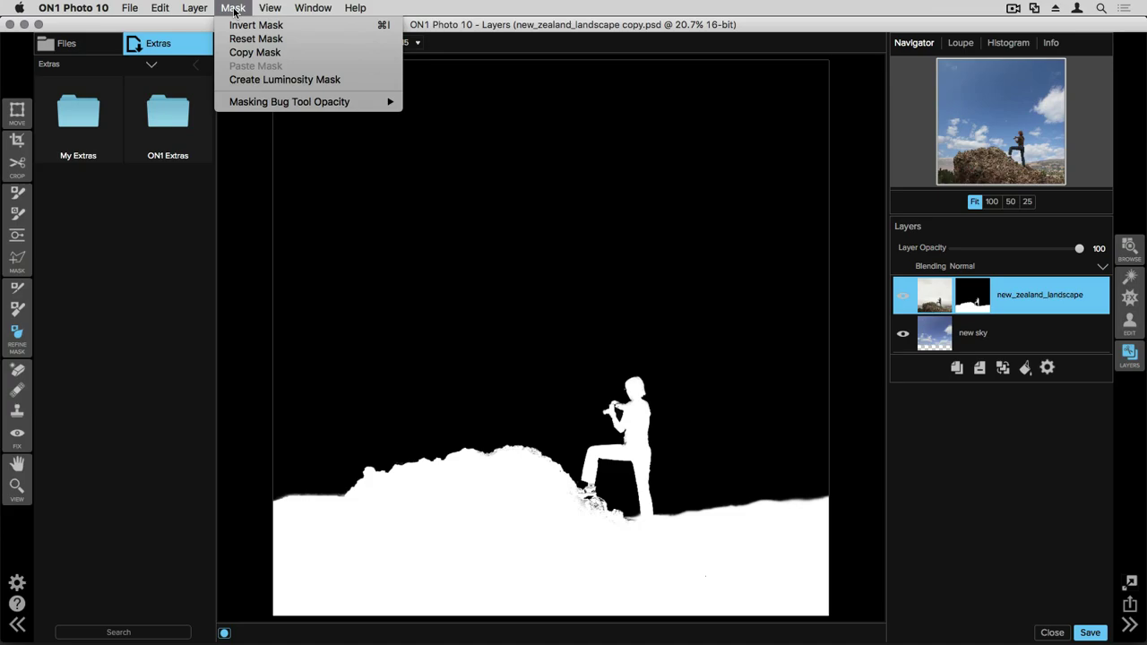
pyautogui.moveTo(266, 8)
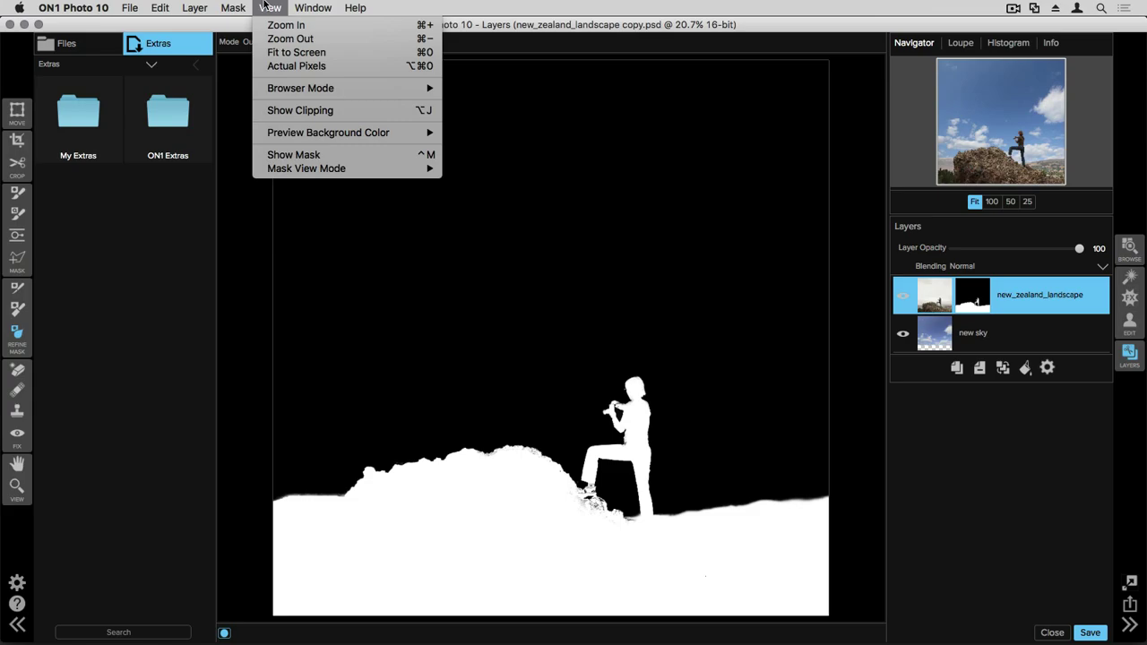
pyautogui.moveTo(351, 169)
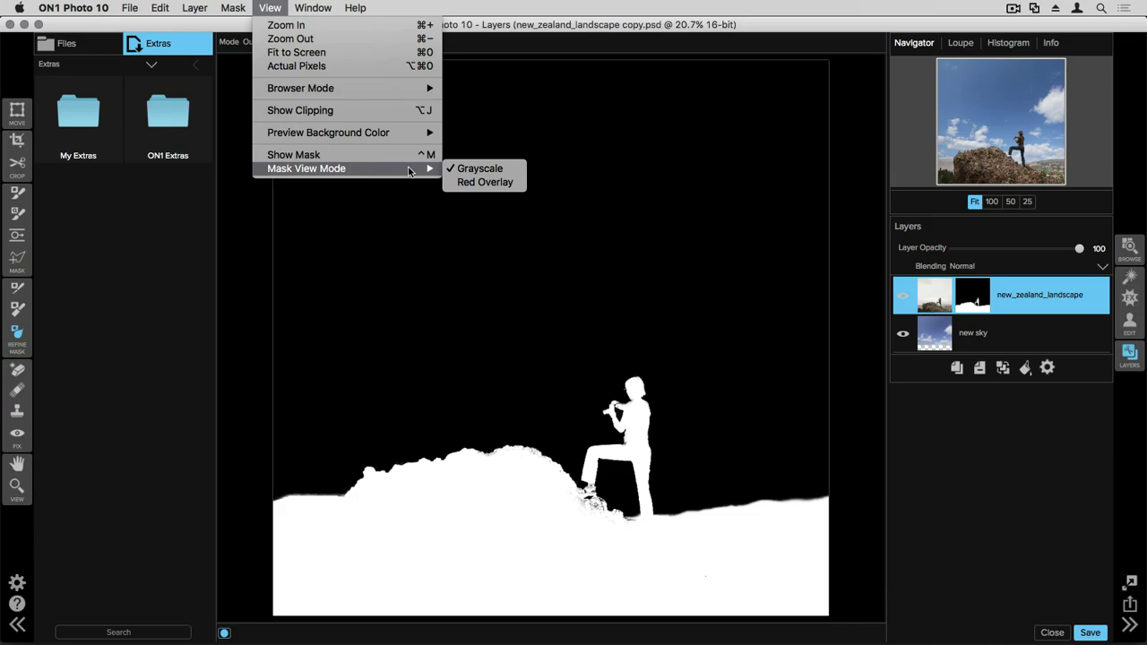
# Show the mask as a Red Overlay, tinting the masked sky red above the woman and hills.
pyautogui.click(463, 182)
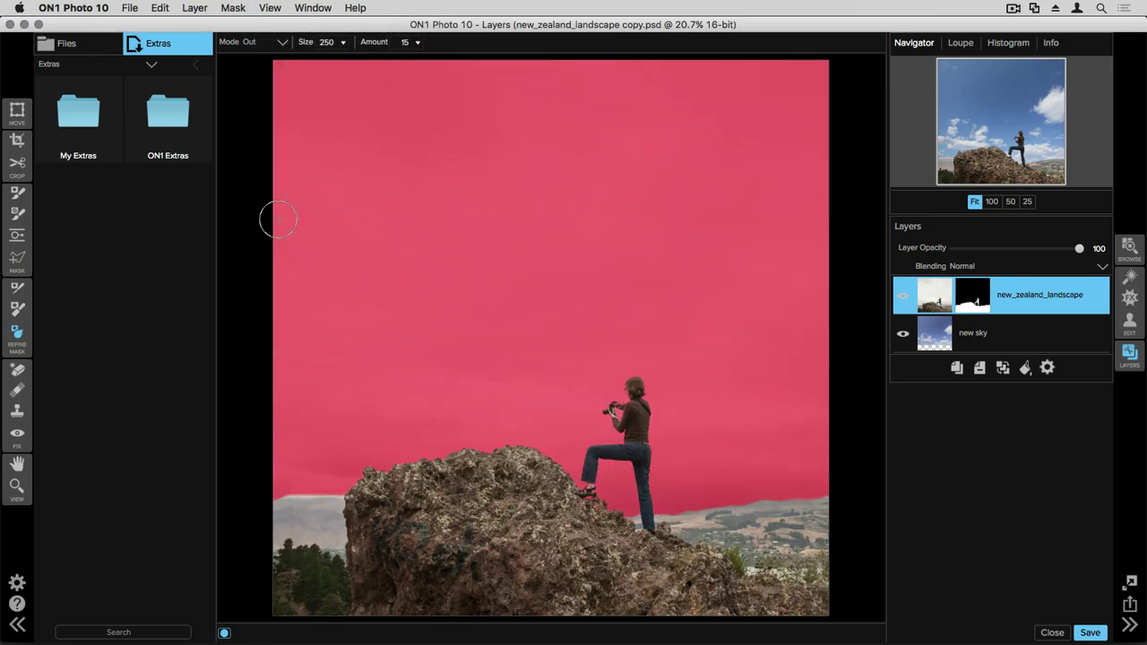